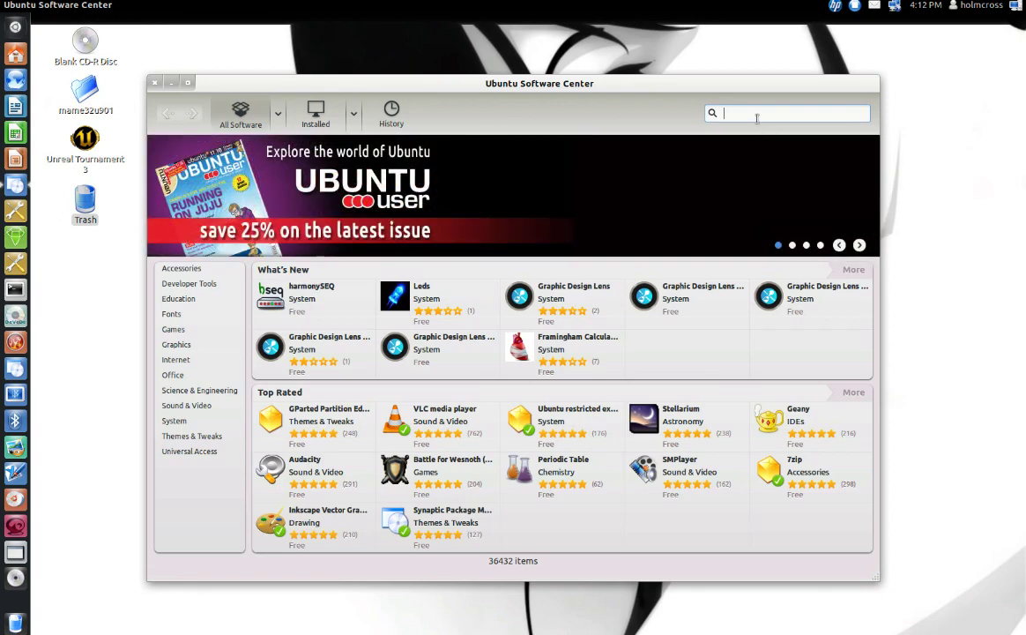
Search the Software Center for 'devede', confirm DeVeDe is installed, and close the store
text(devede)
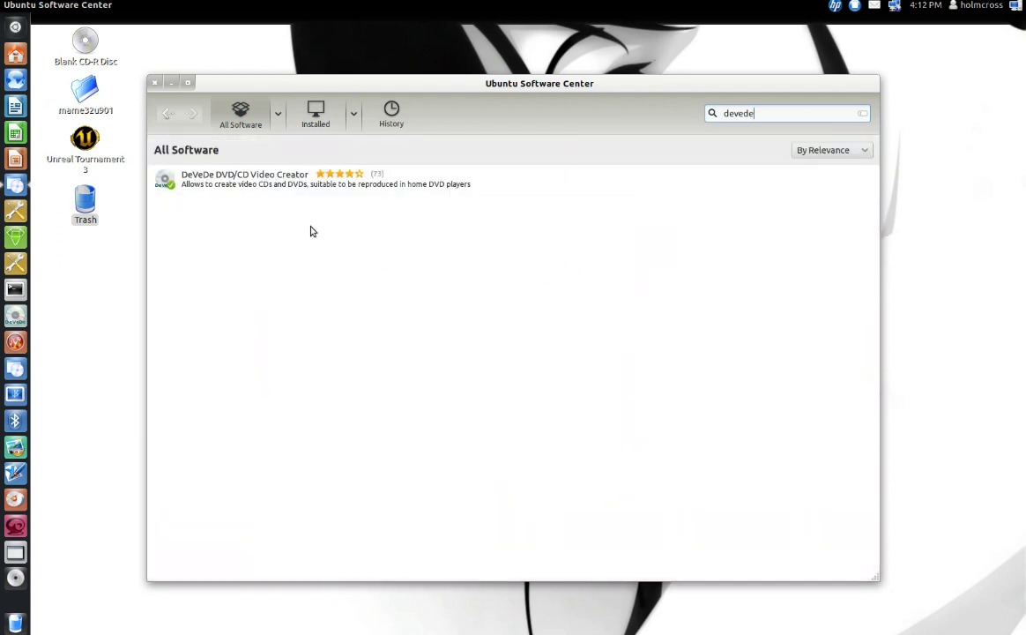
click(295, 196)
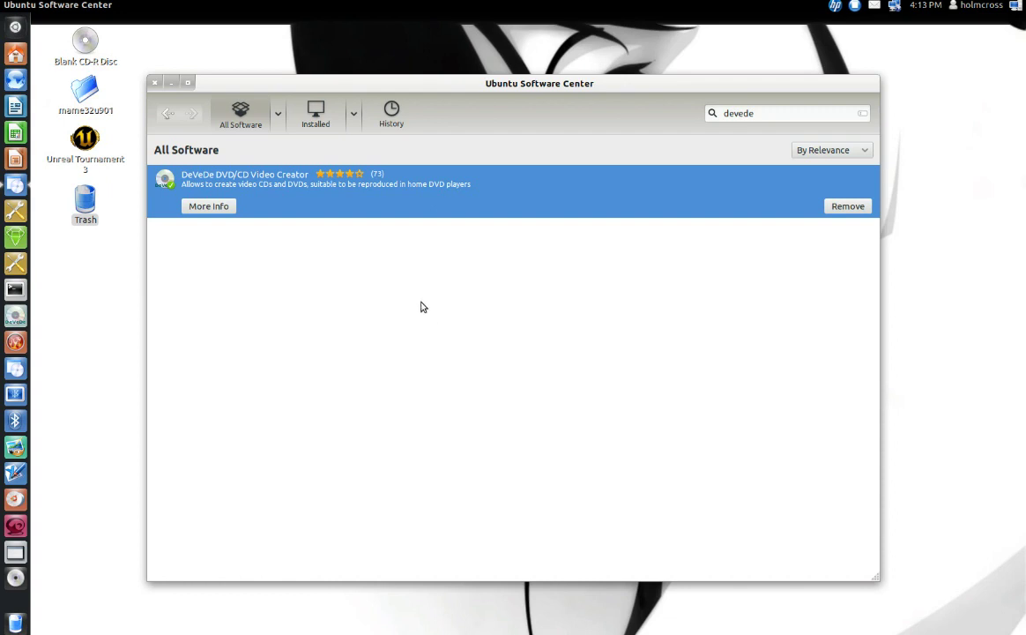
click(155, 83)
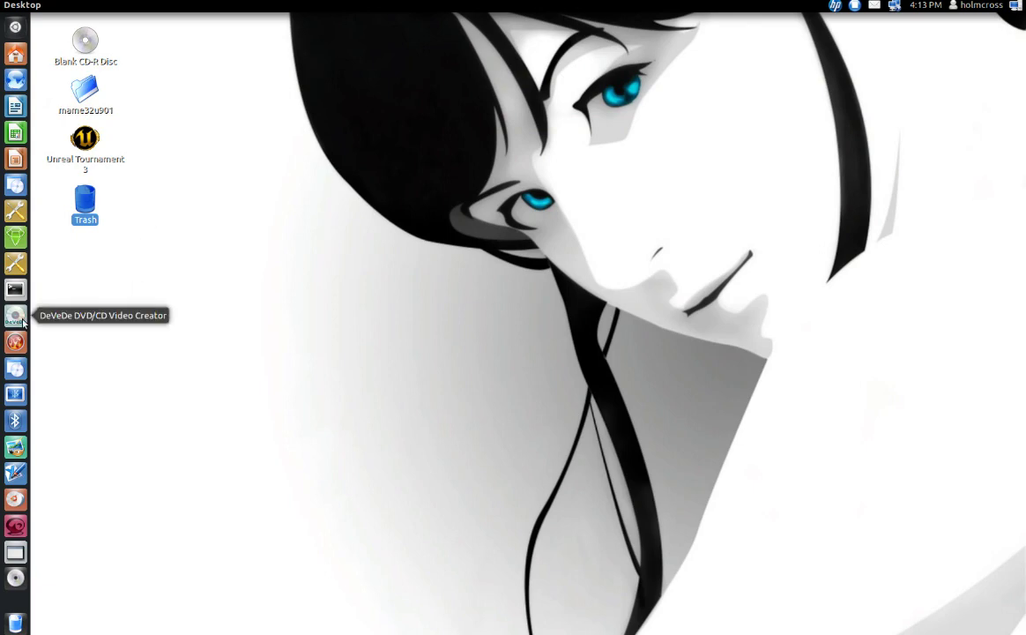
Launch DeVeDe DVD/CD Video Creator from the Unity launcher
click(21, 319)
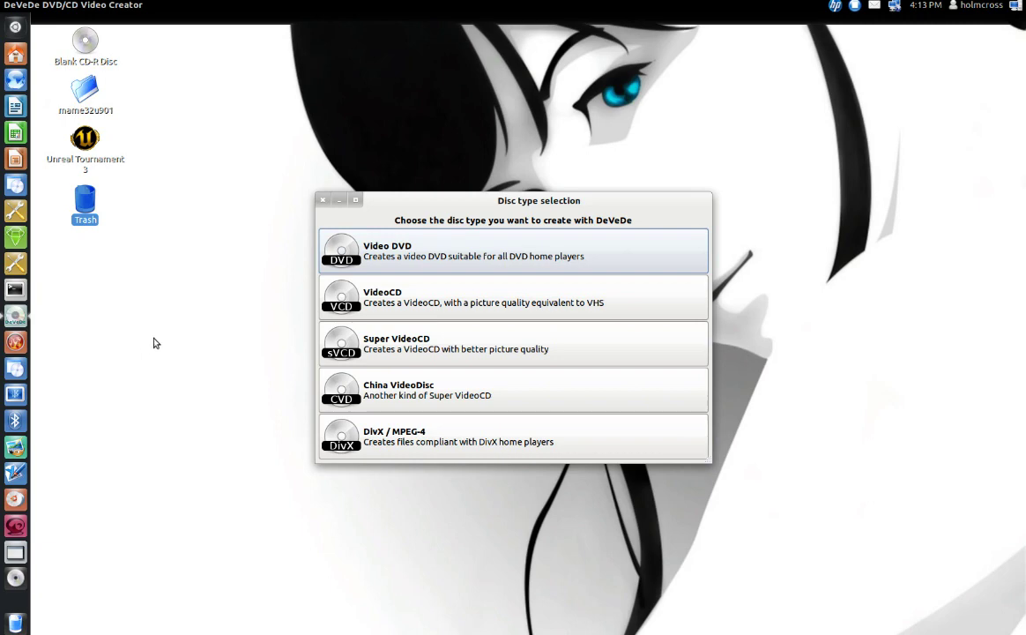
Choose Video DVD as the disc type and rename Title 1 to 'Play'
click(458, 256)
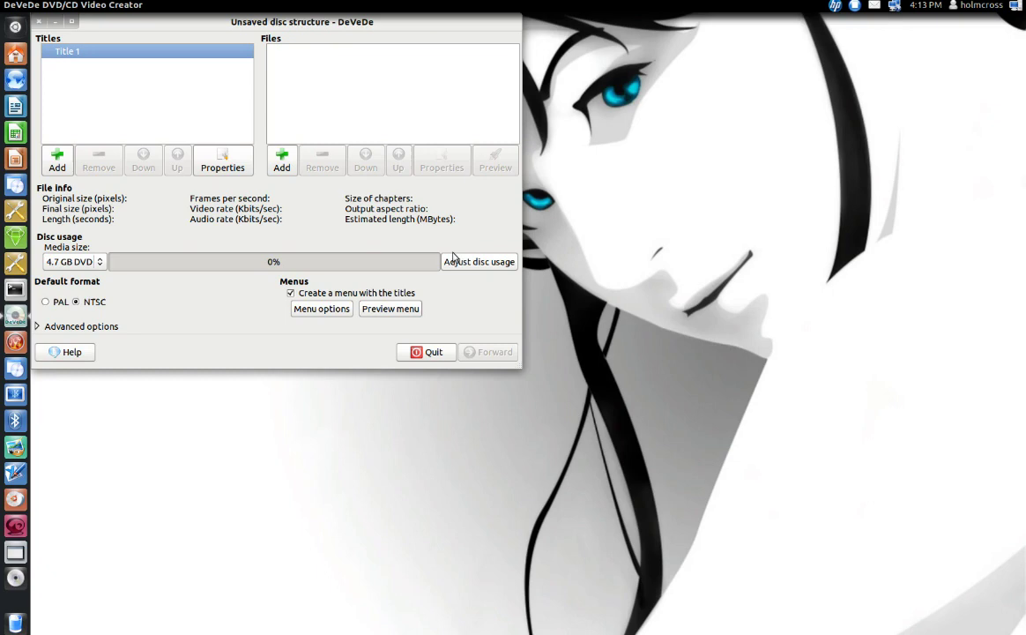
drag(294, 23, 531, 165)
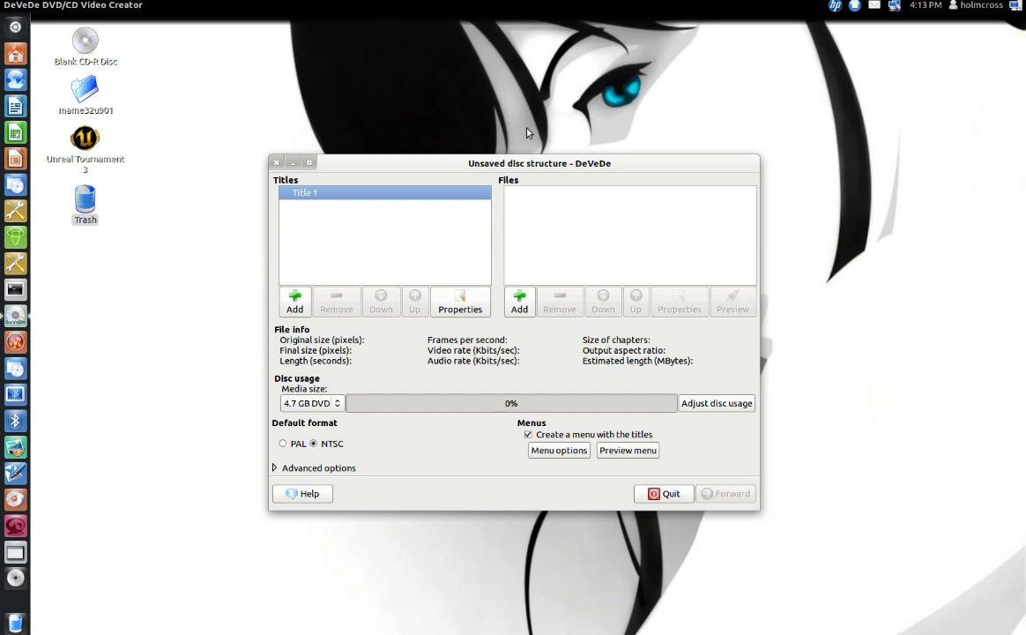
click(460, 301)
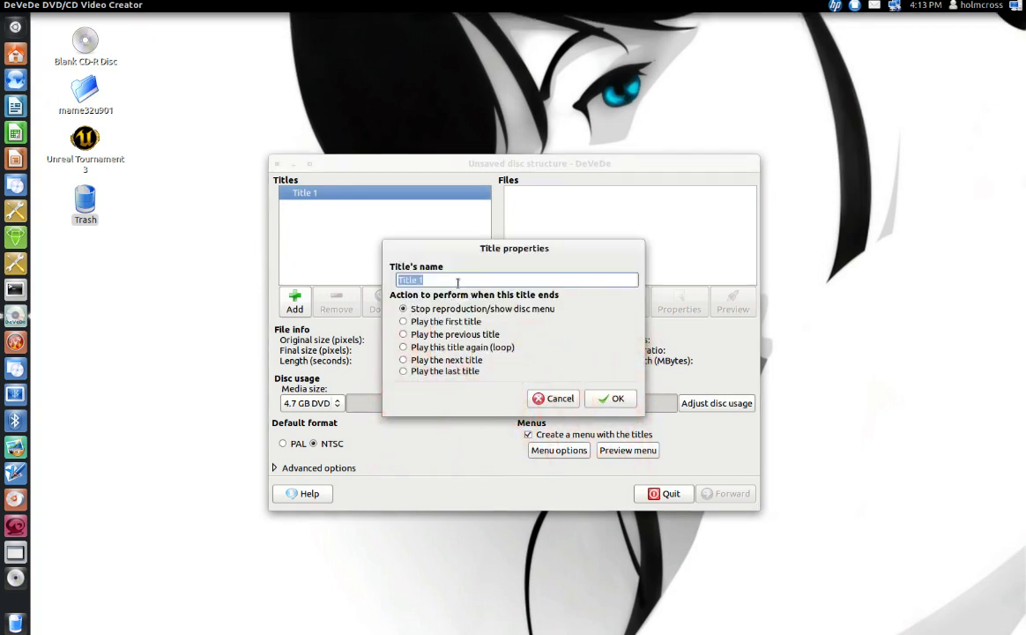
text(Play)
click(617, 398)
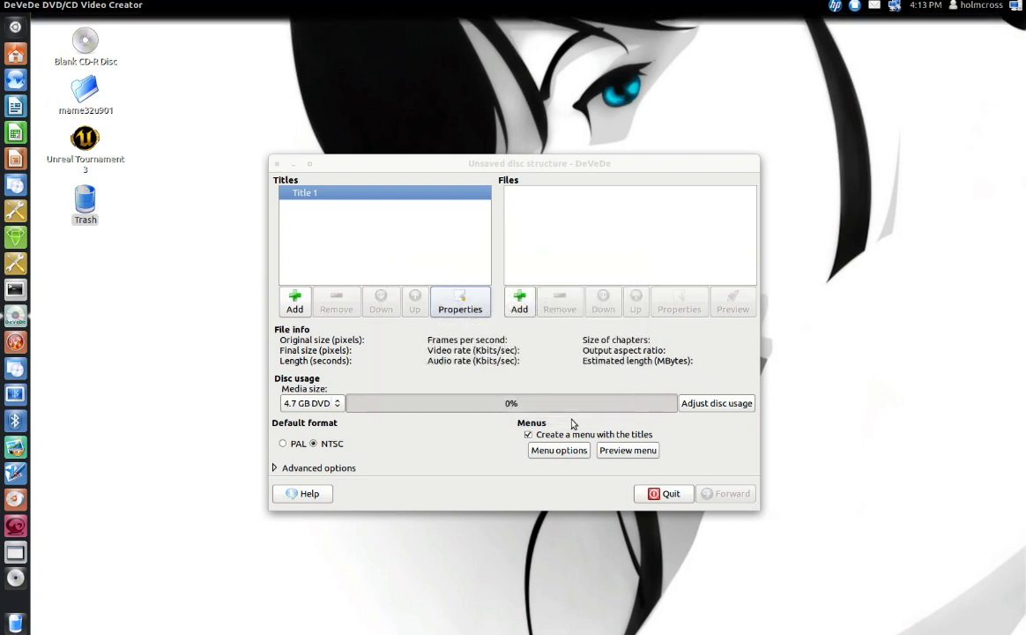
Add the 8.9 MB mp4 from the Videos folder as the Play title's video file
click(525, 303)
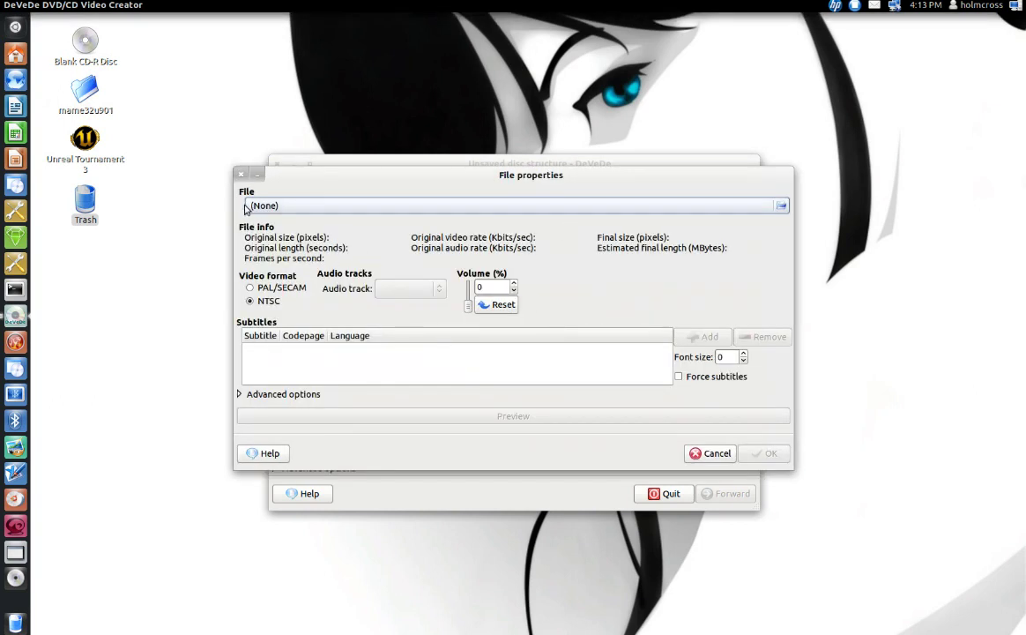
click(537, 211)
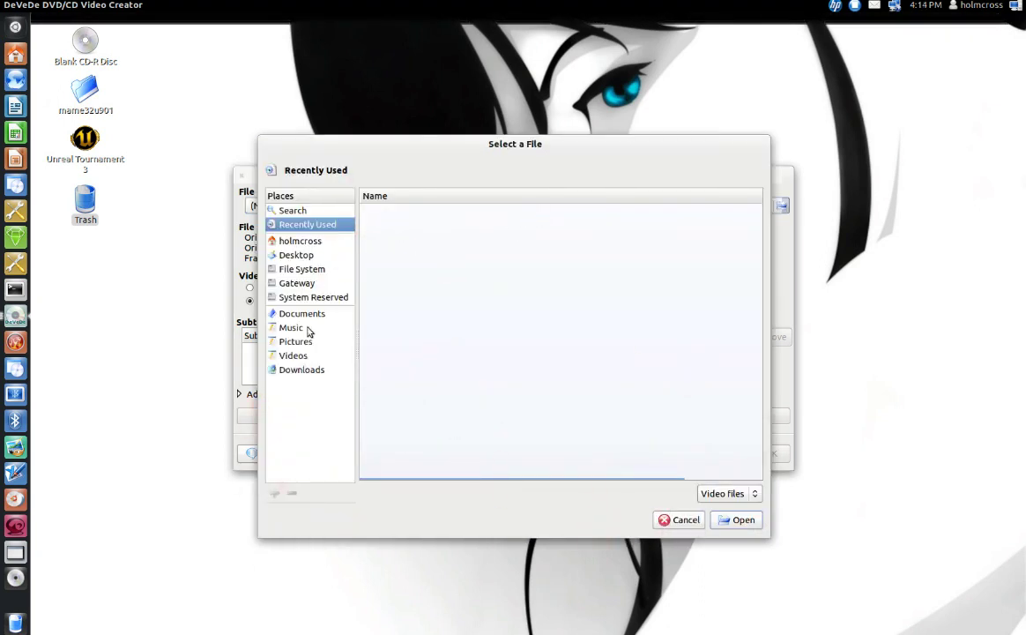
click(297, 355)
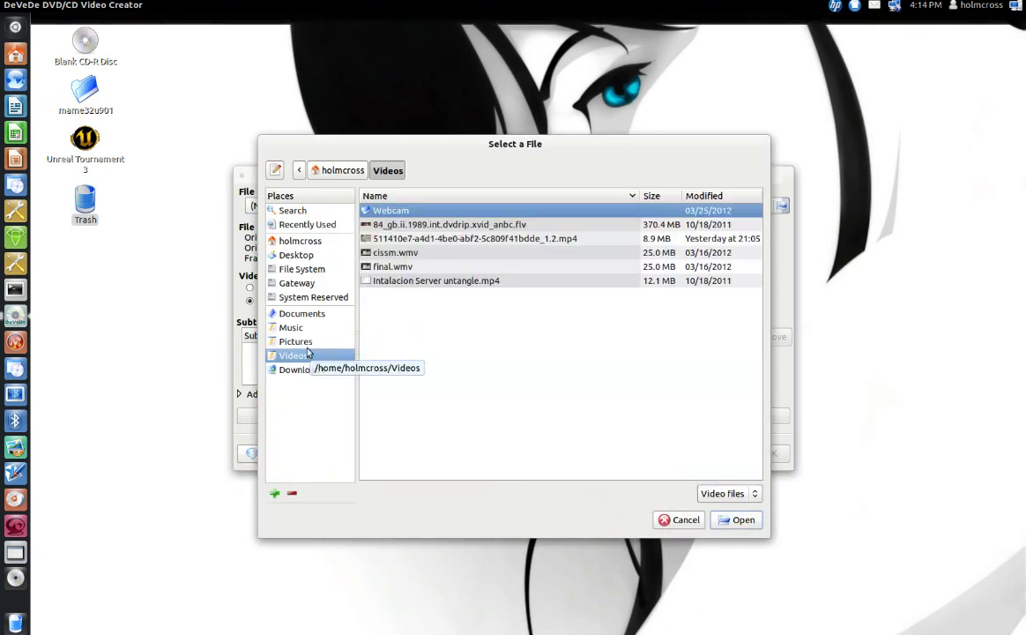
click(440, 240)
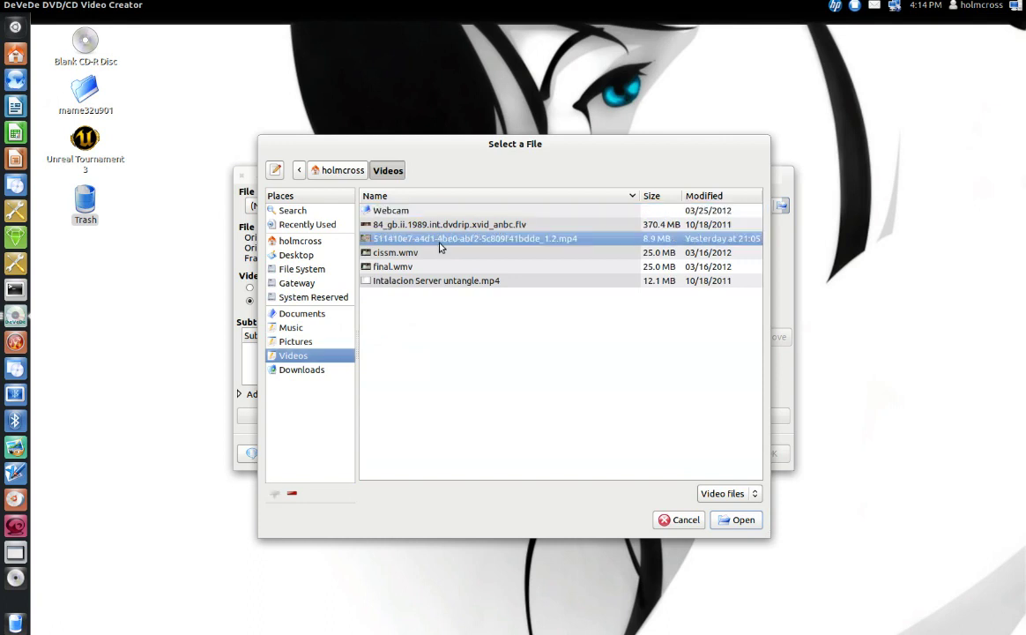
click(745, 520)
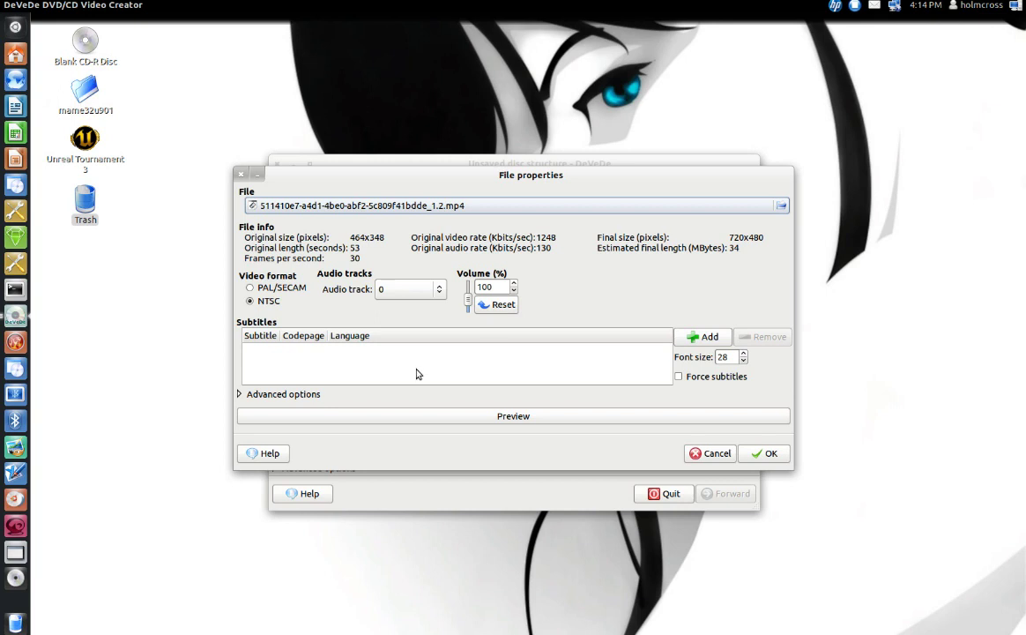
In the advanced video format options, set final size 720x480 and aspect ratio 16:9
click(237, 395)
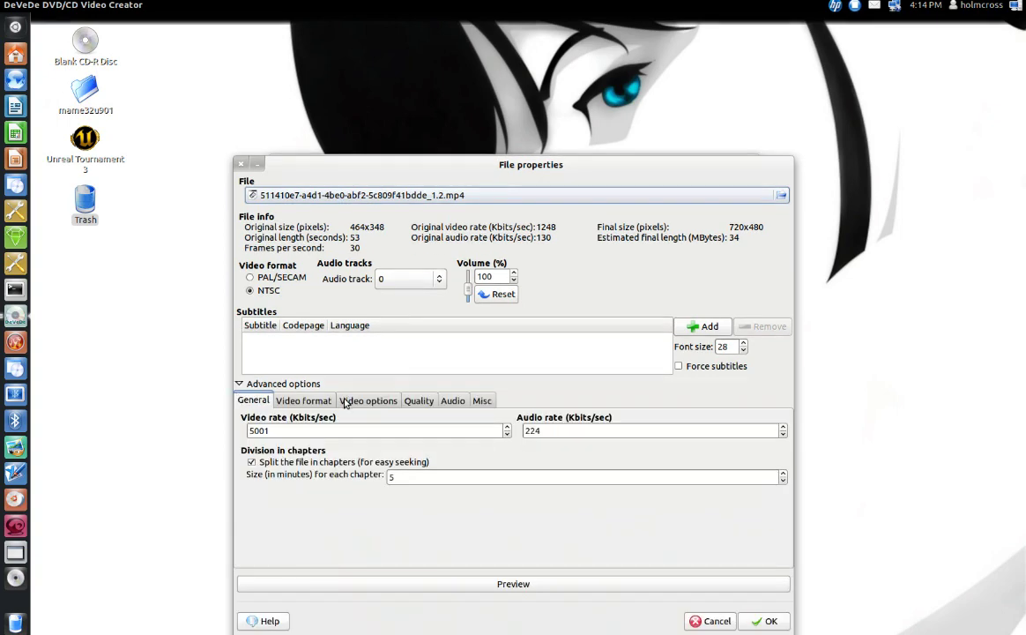
drag(445, 161, 421, 61)
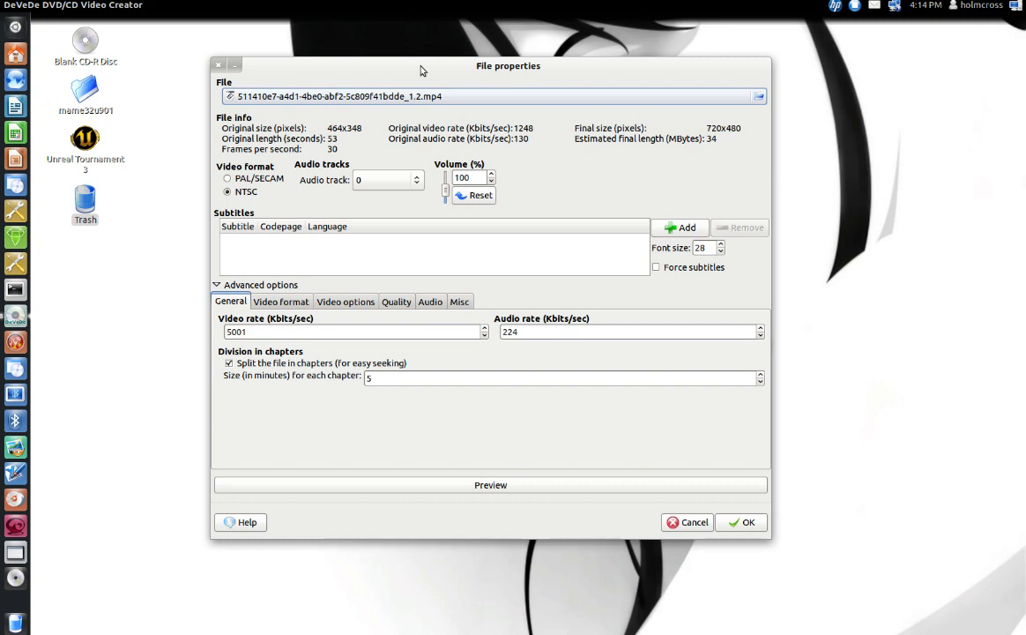
click(265, 302)
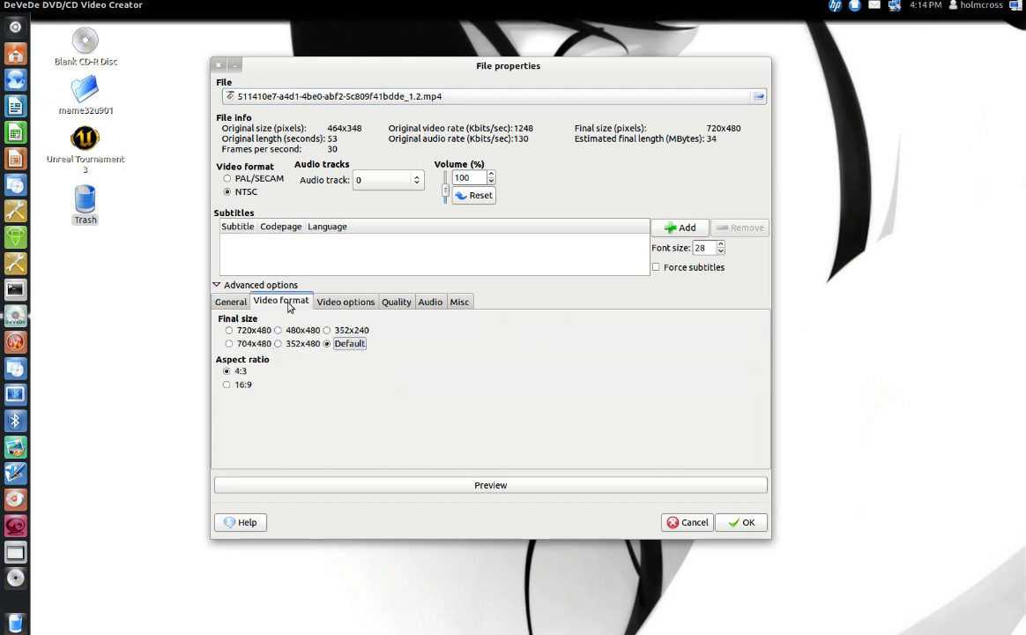
click(235, 331)
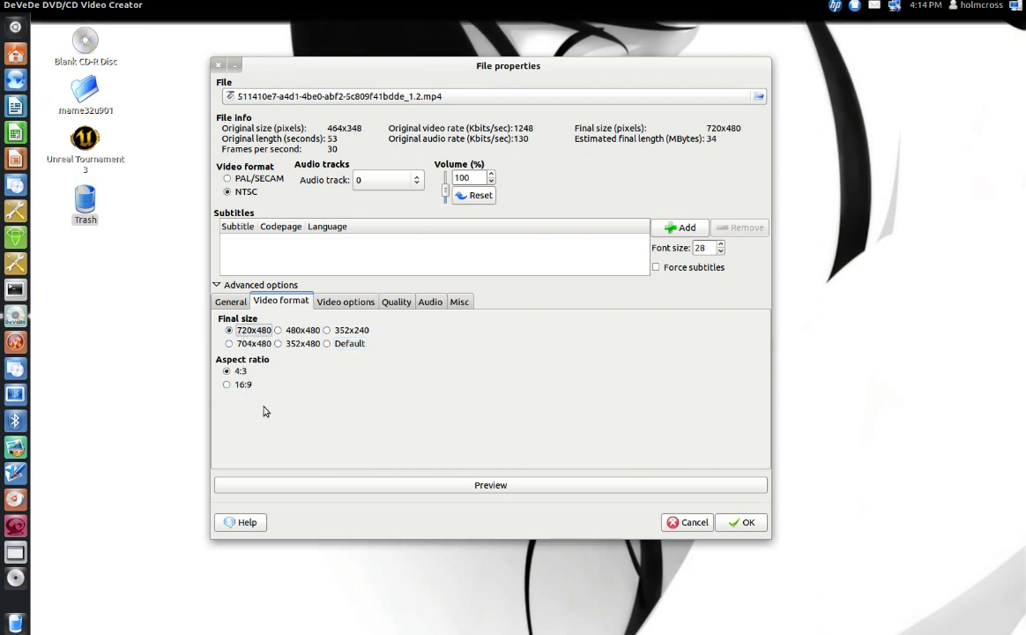
click(238, 392)
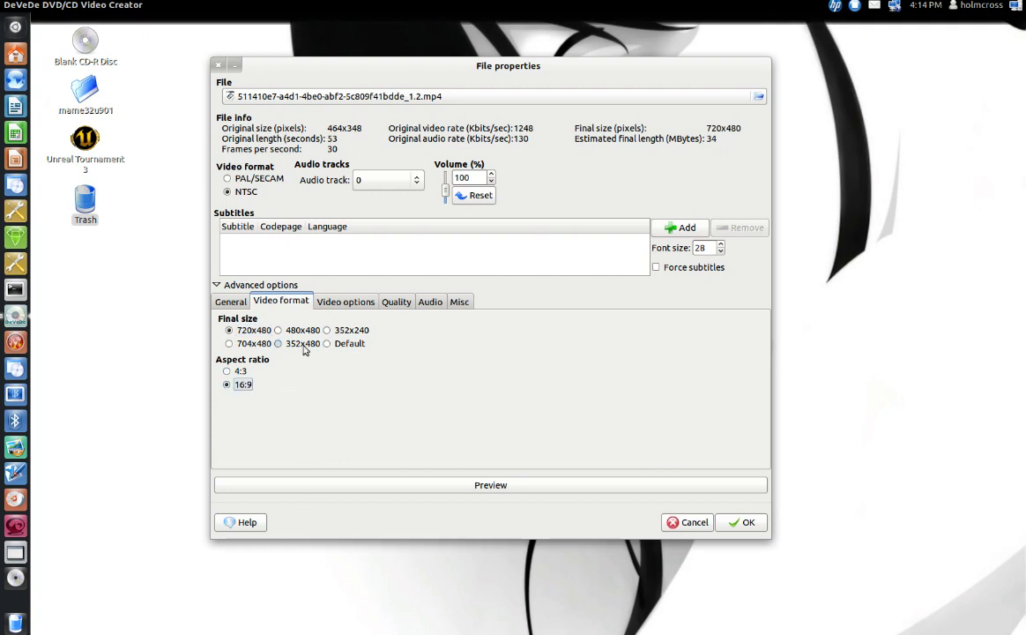
click(335, 304)
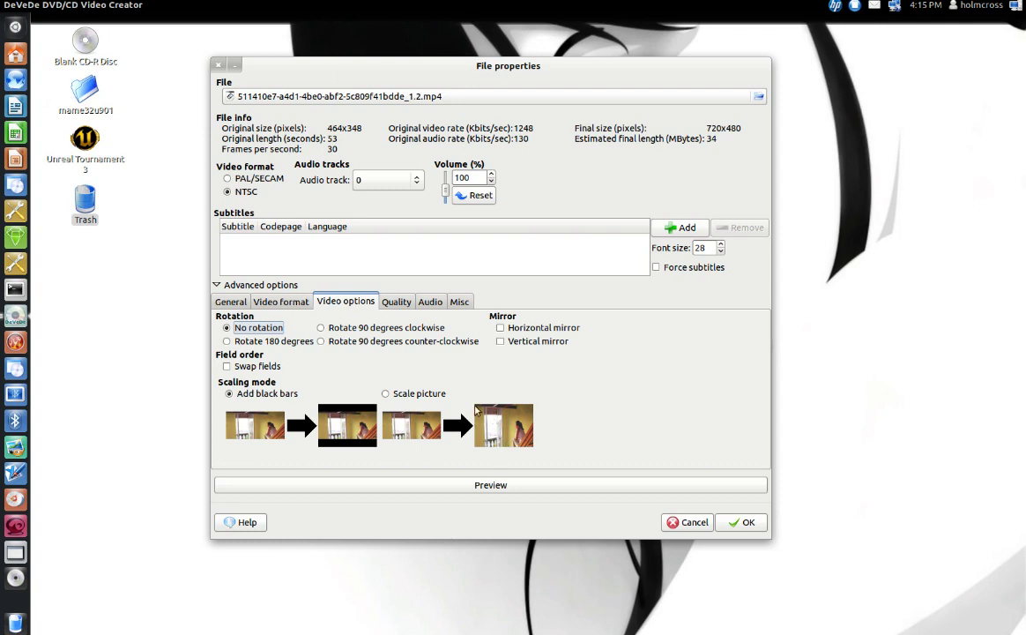
Review the Quality and Audio tabs, leaving 'Create DVD with 5.1 channel sound' unticked
click(397, 303)
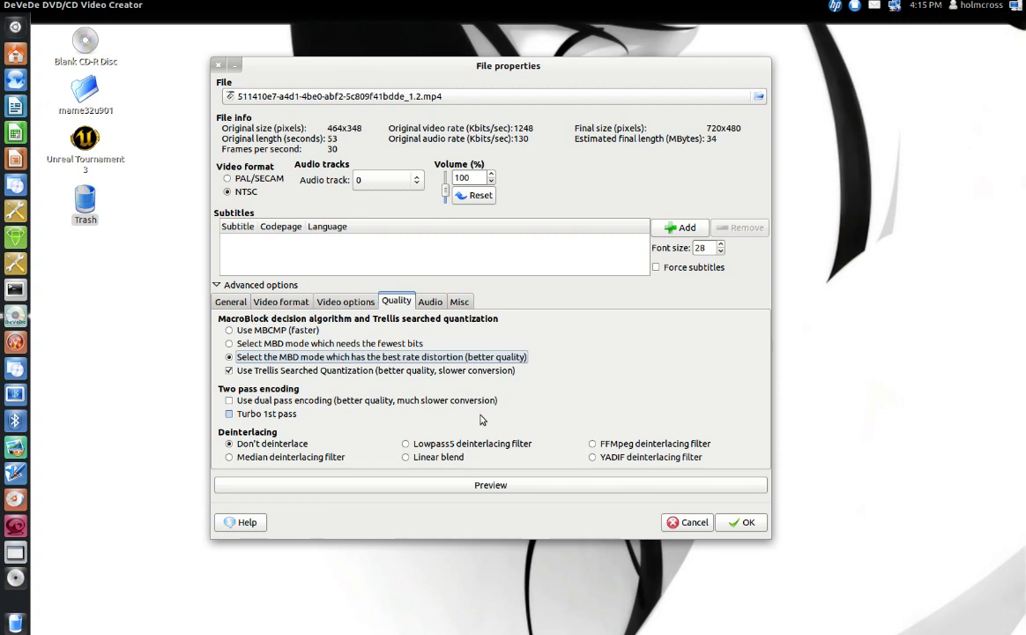
click(431, 302)
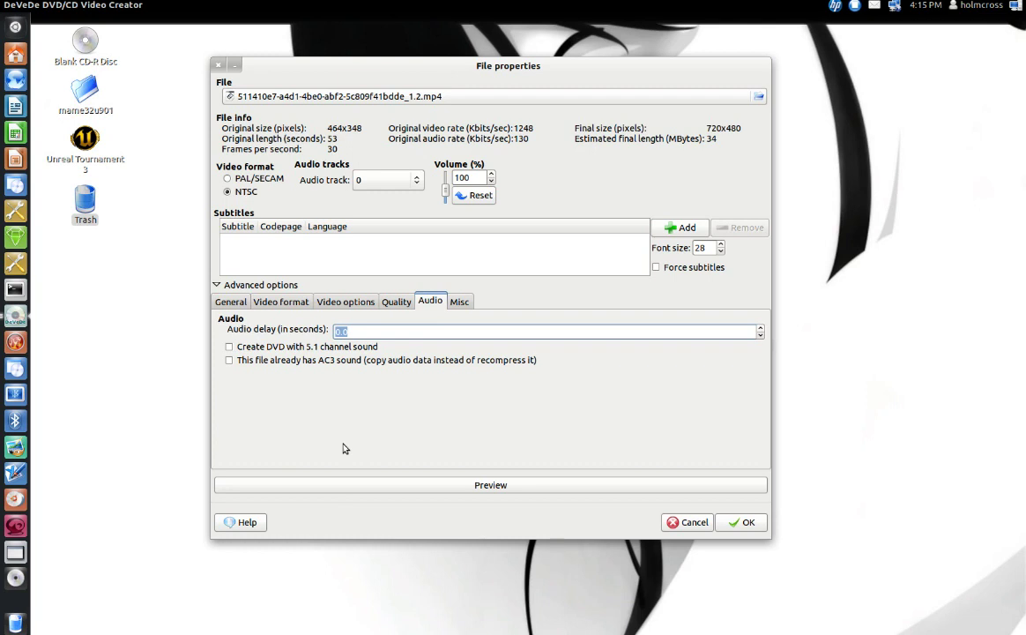
click(229, 347)
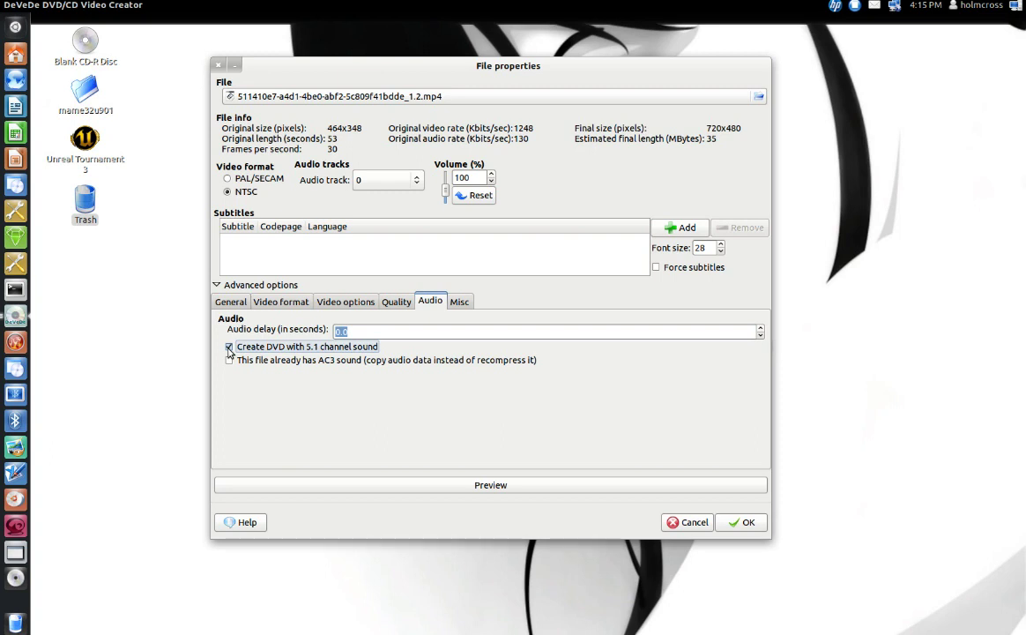
click(230, 348)
Confirm the File properties with OK to return to the disc structure window
click(746, 523)
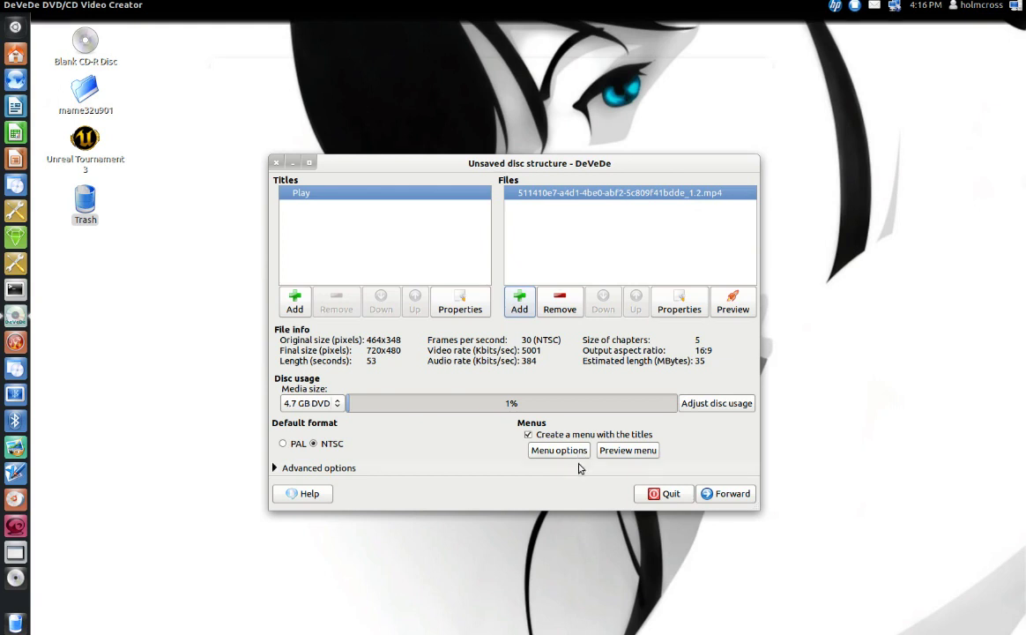
Preview the default disc menu, then bring up the menu options
click(622, 450)
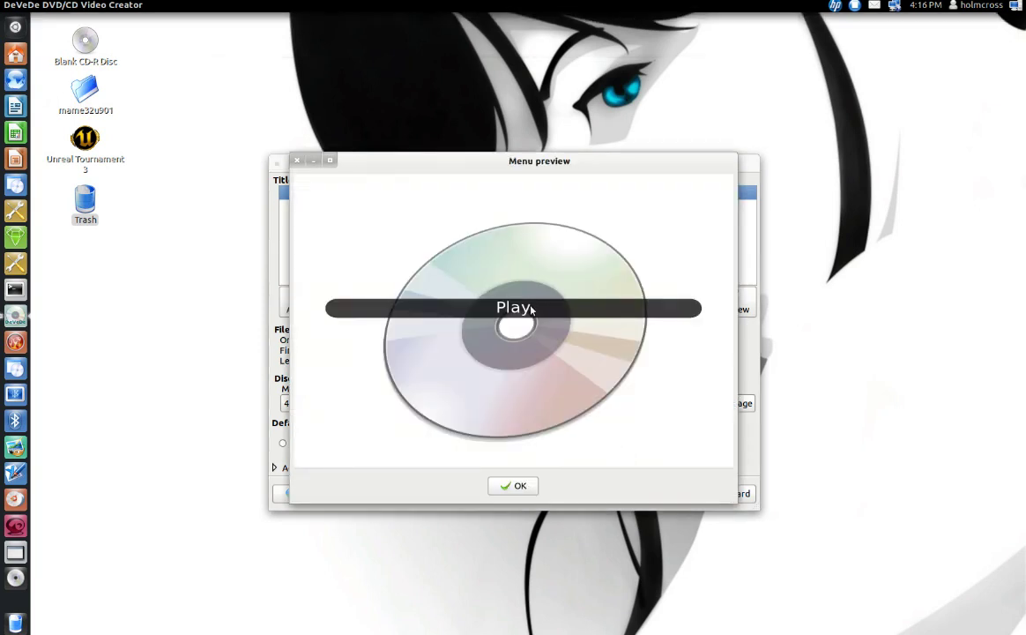
click(517, 488)
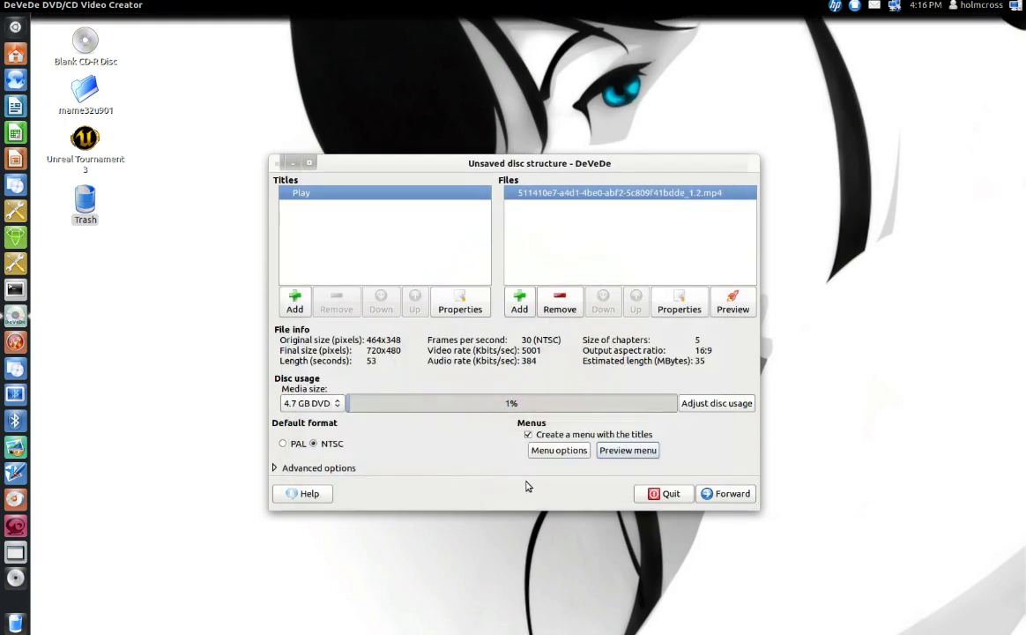
click(563, 454)
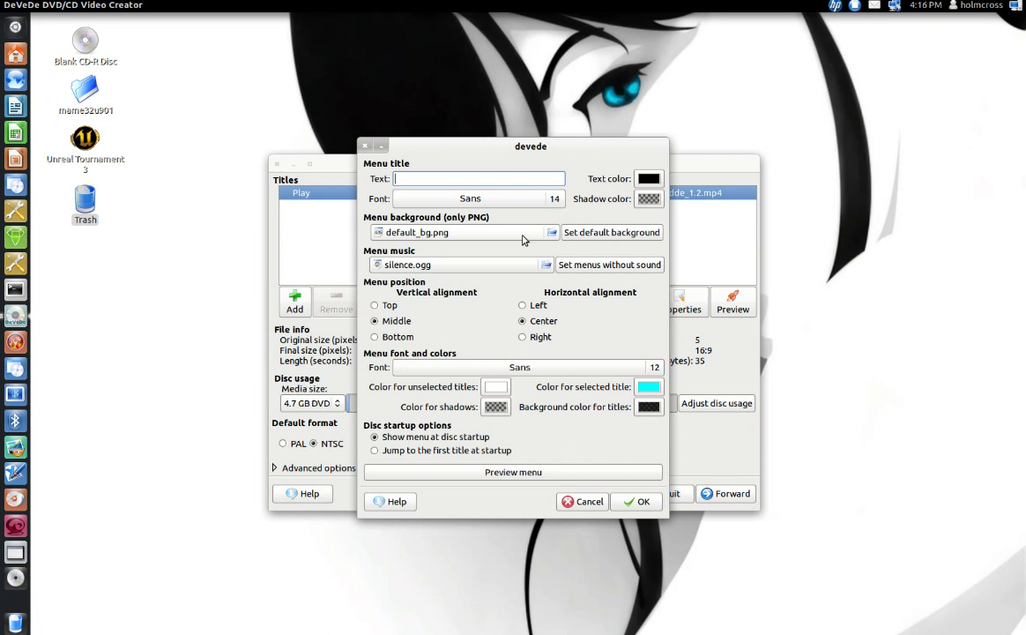
Set Pictures/63540-xlb.png as menu background, align titles to Bottom, and save
click(522, 236)
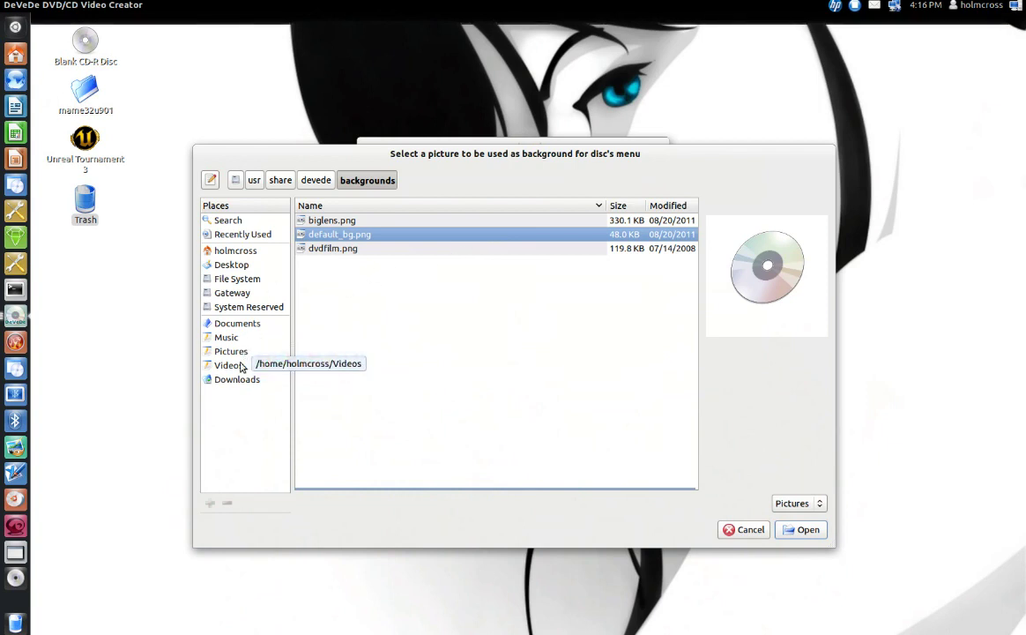
click(232, 351)
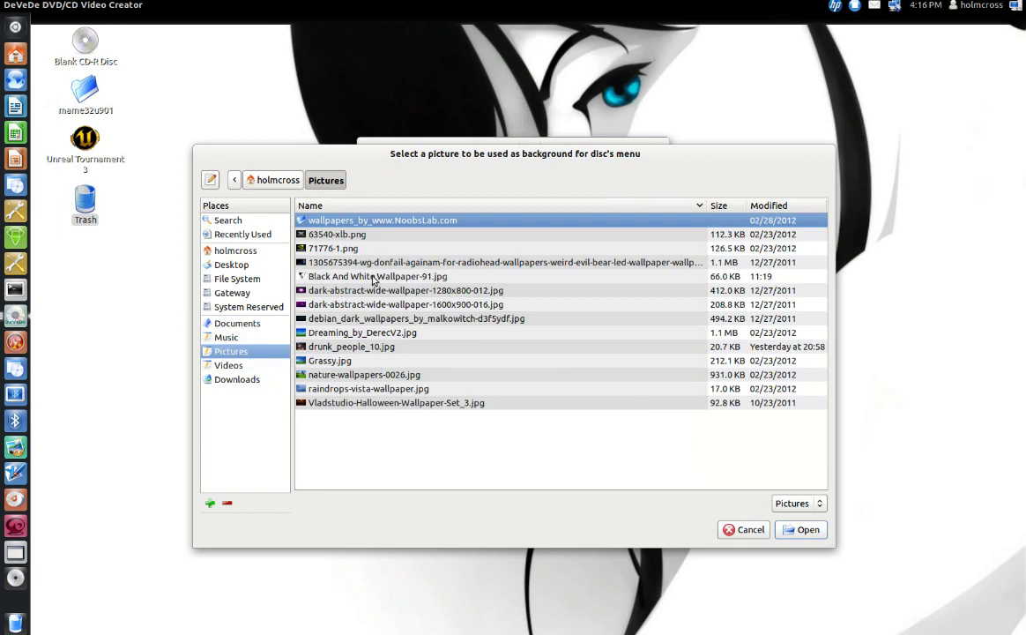
click(344, 240)
click(804, 531)
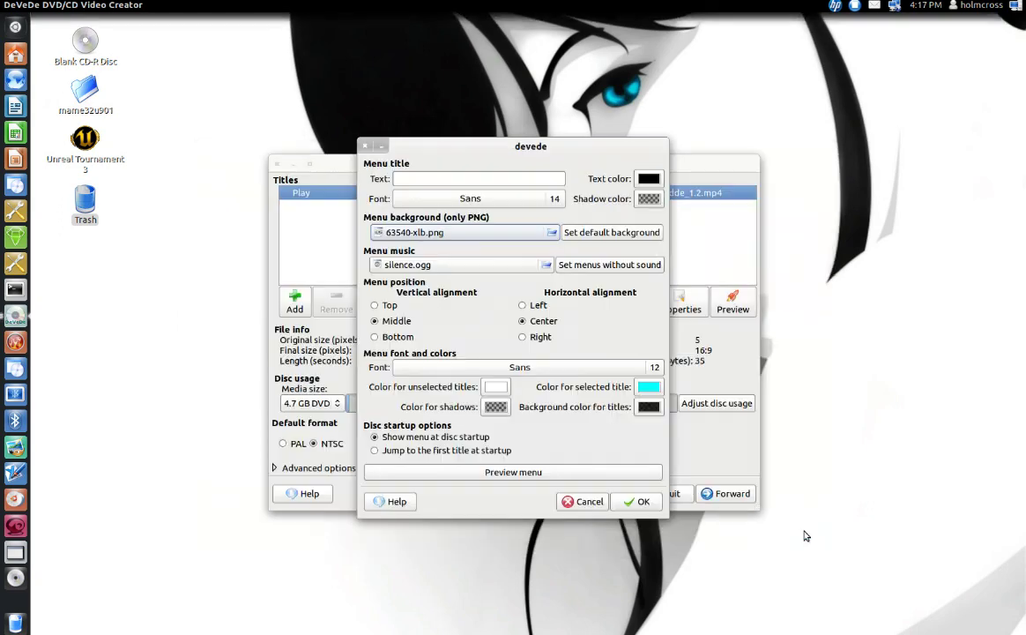
click(379, 339)
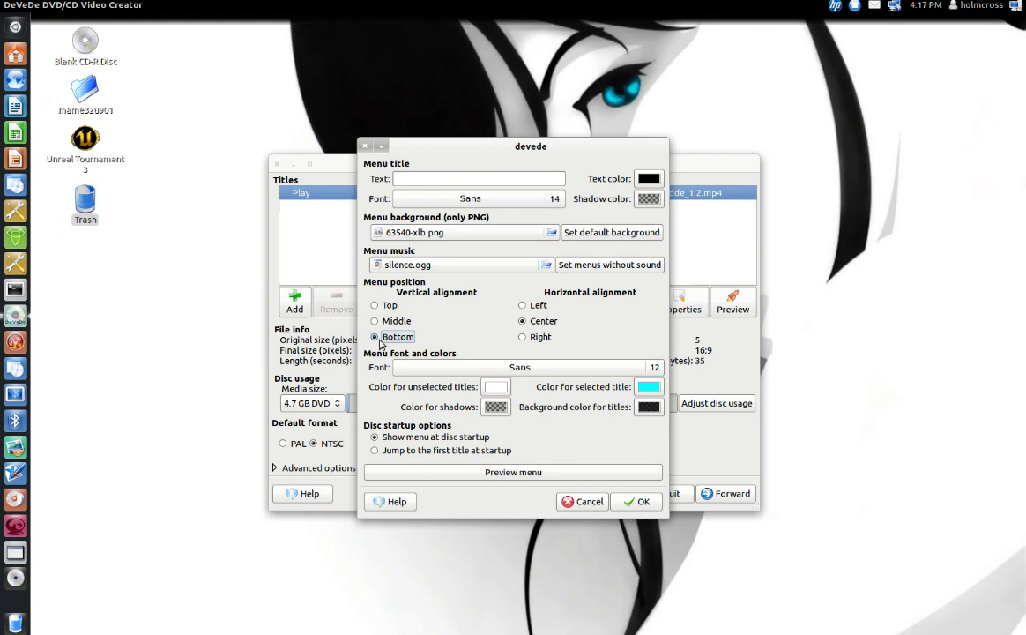
click(632, 501)
click(625, 451)
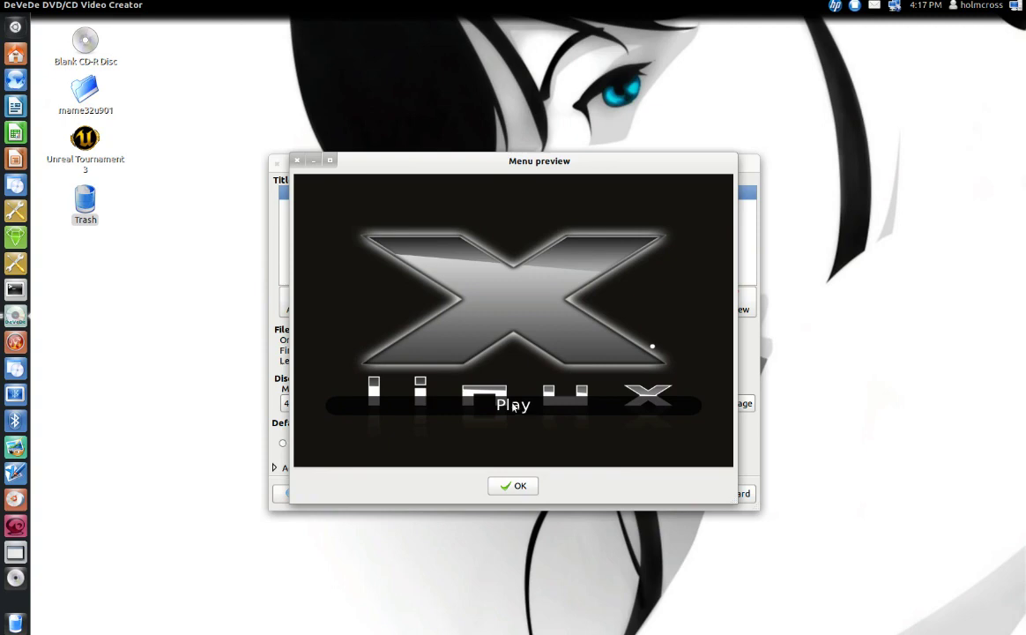
click(513, 489)
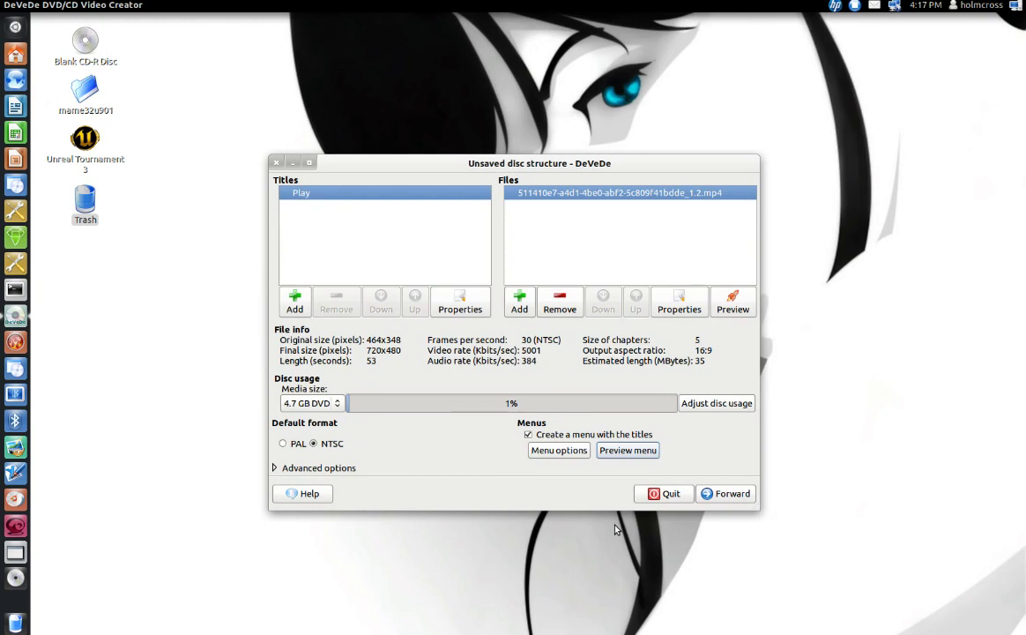
Build the DVD image named 'Funny Movie' into the Desktop folder
click(732, 497)
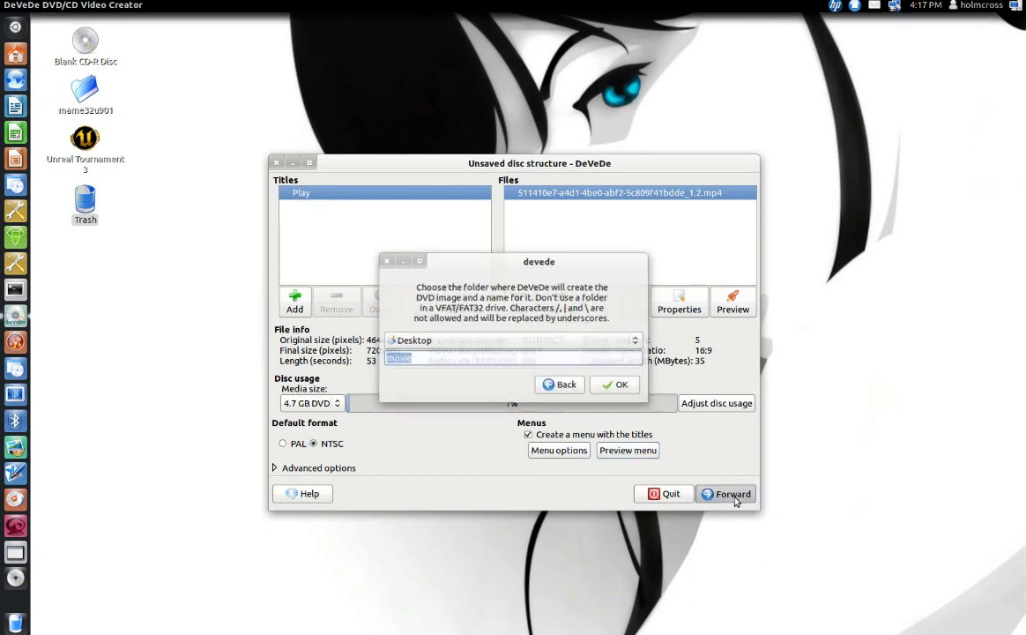
click(503, 342)
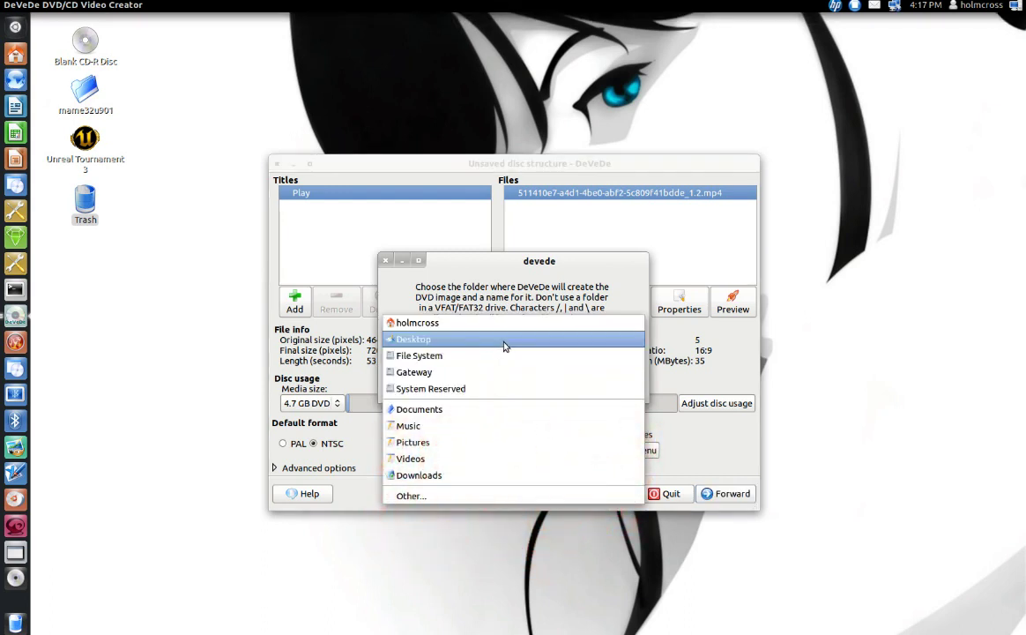
click(504, 342)
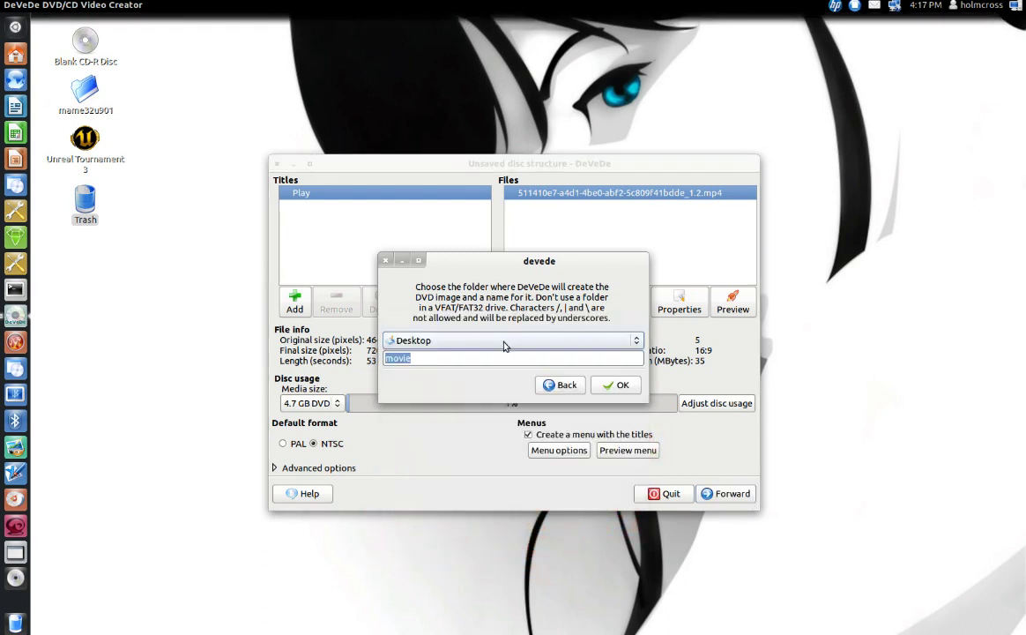
click(505, 358)
double_click(506, 357)
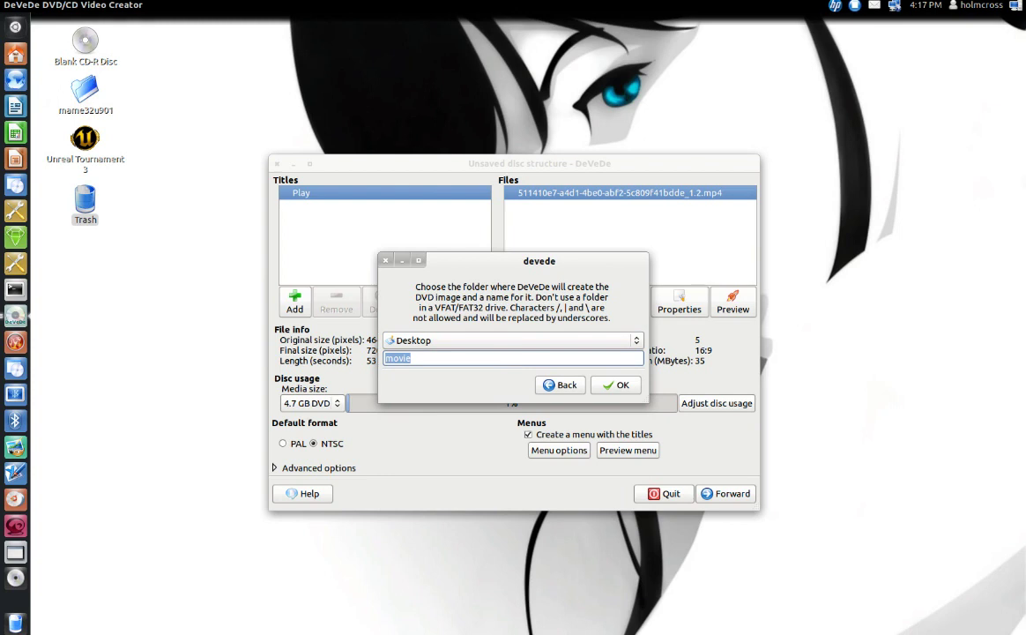
text(Funny )
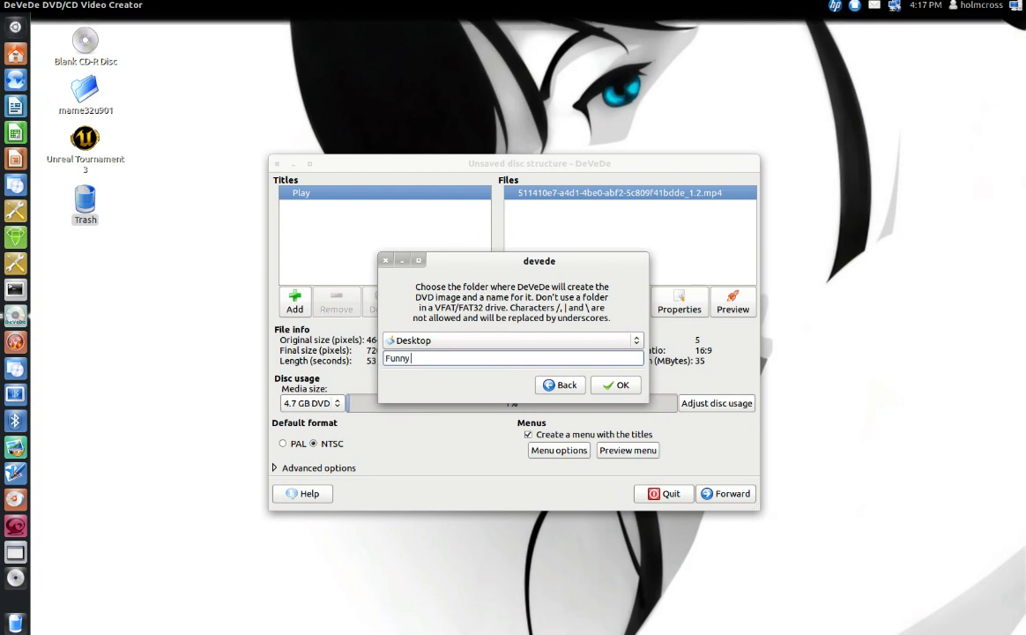
text(Movie)
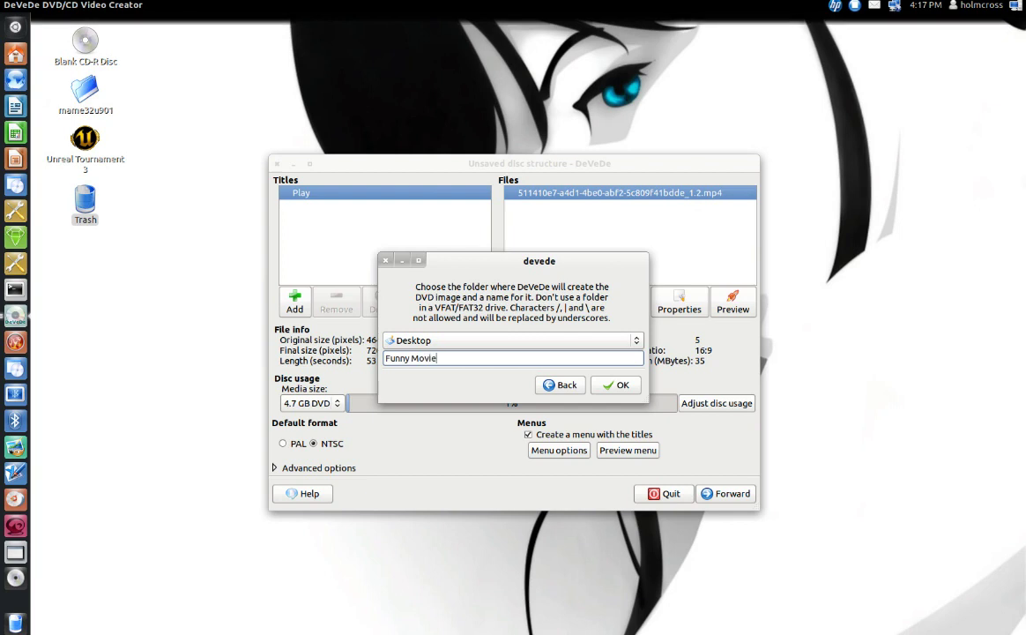
click(637, 387)
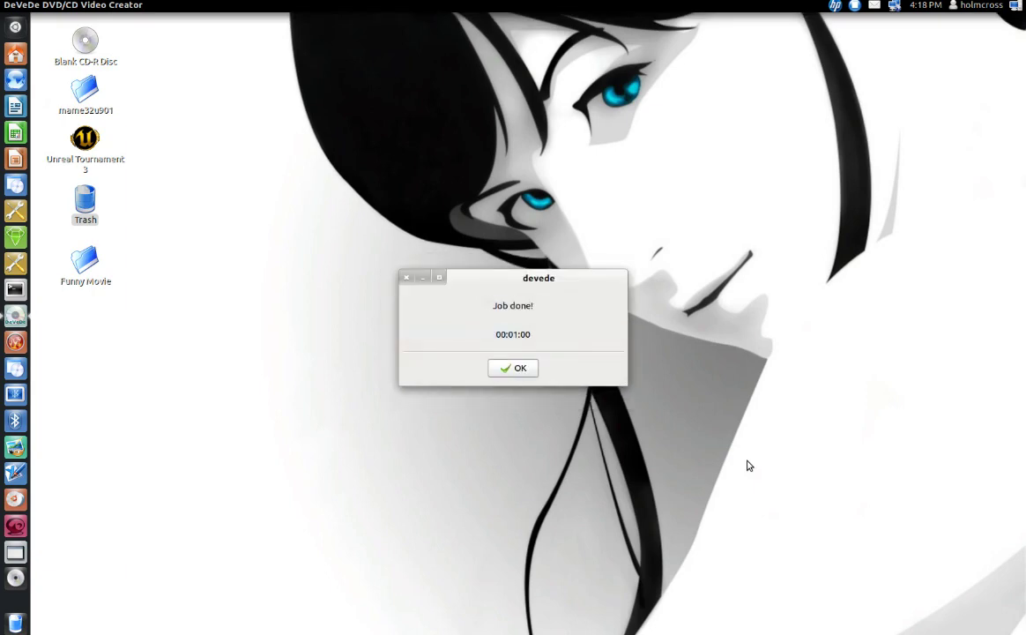
Dismiss the Job done! message and quit DeVeDe
click(523, 377)
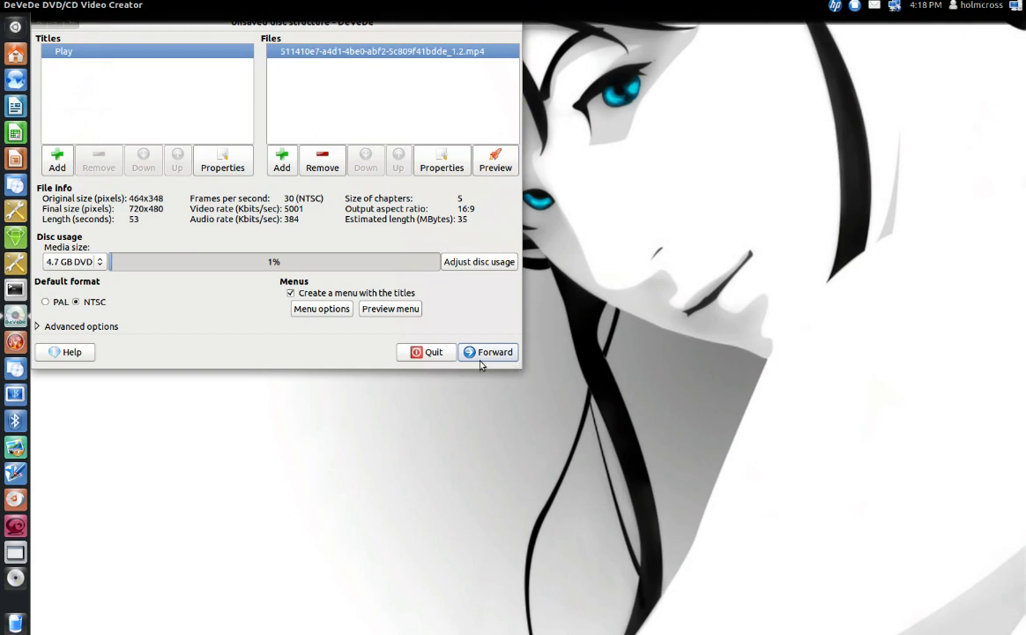
click(436, 351)
click(599, 371)
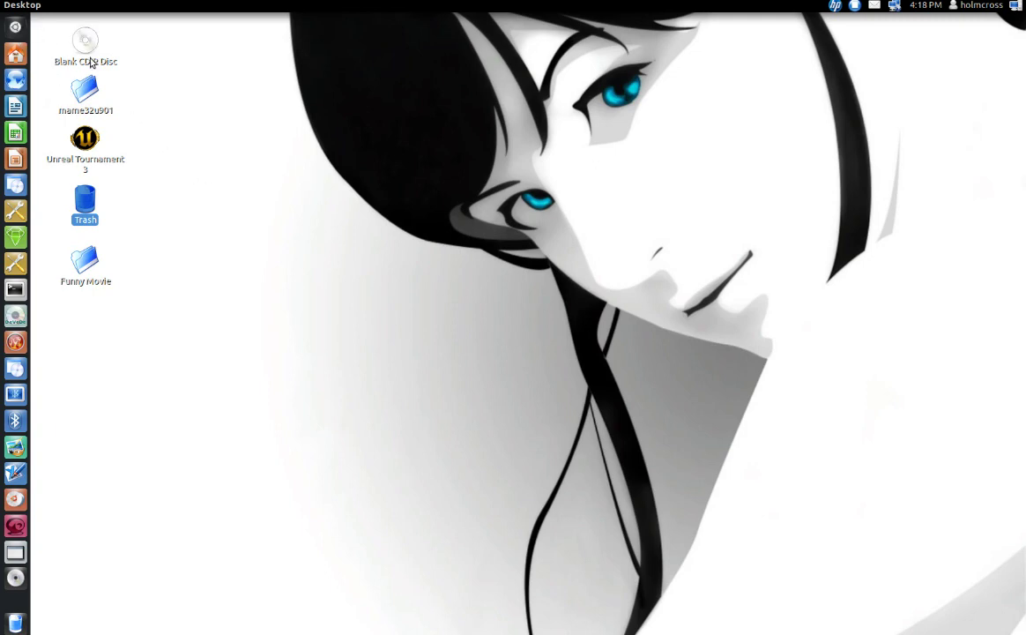
Open the Desktop's Funny Movie folder to confirm Funny Movie.iso, then open the Dash
double_click(92, 270)
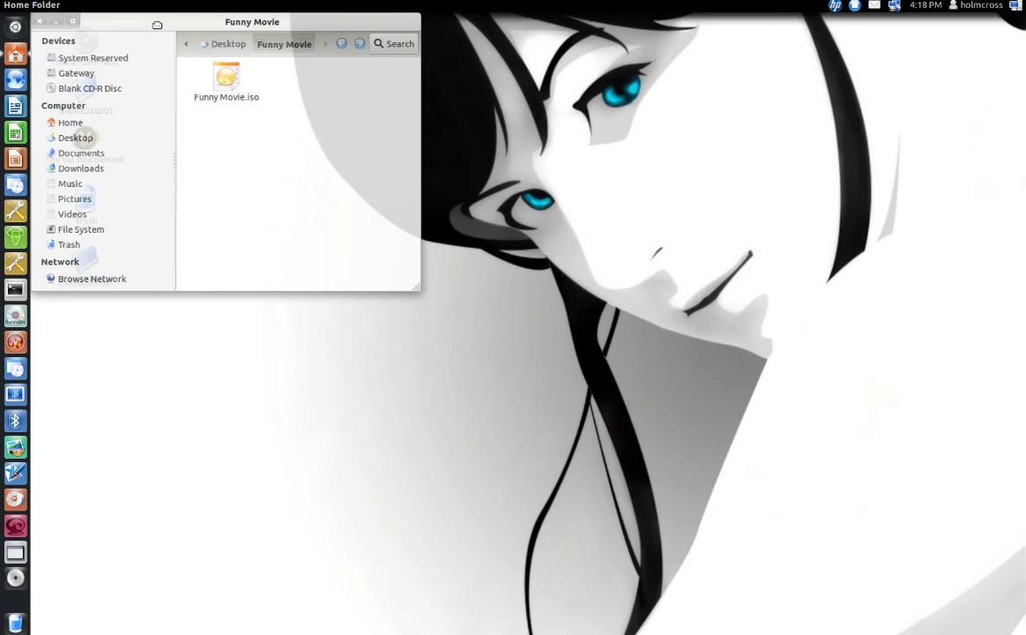
drag(152, 23, 320, 137)
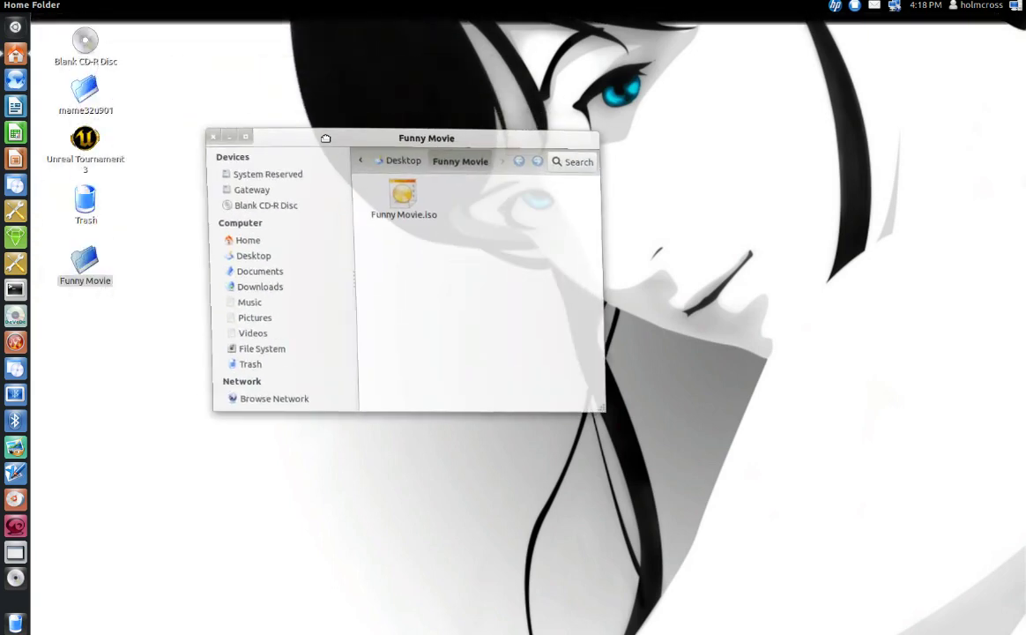
click(15, 32)
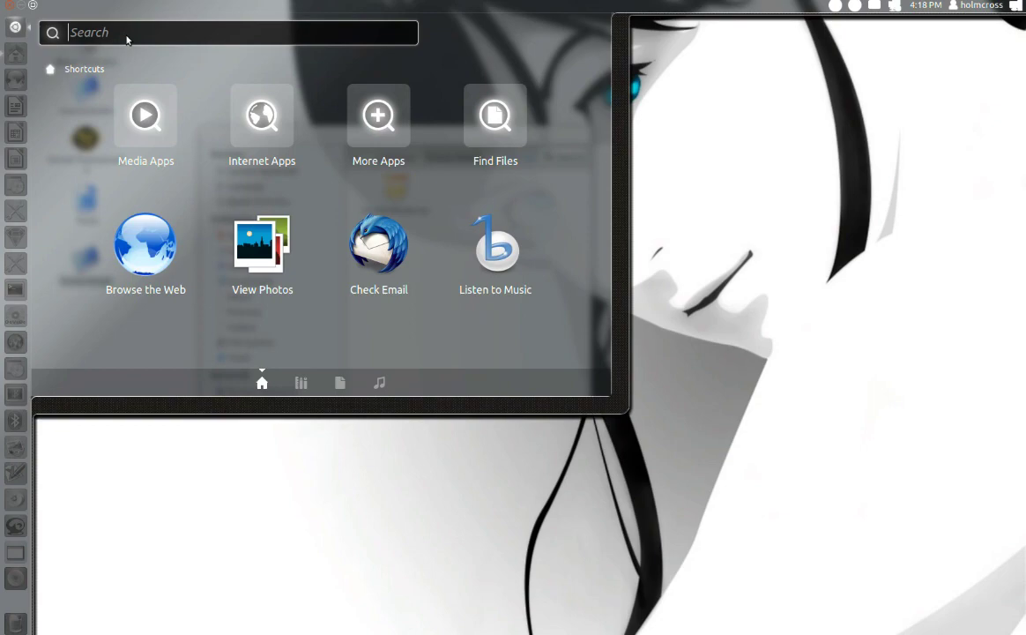
Launch VLC via a 'vlc' search and play Funny Movie.iso from Desktop > Funny Movie
text(vlc)
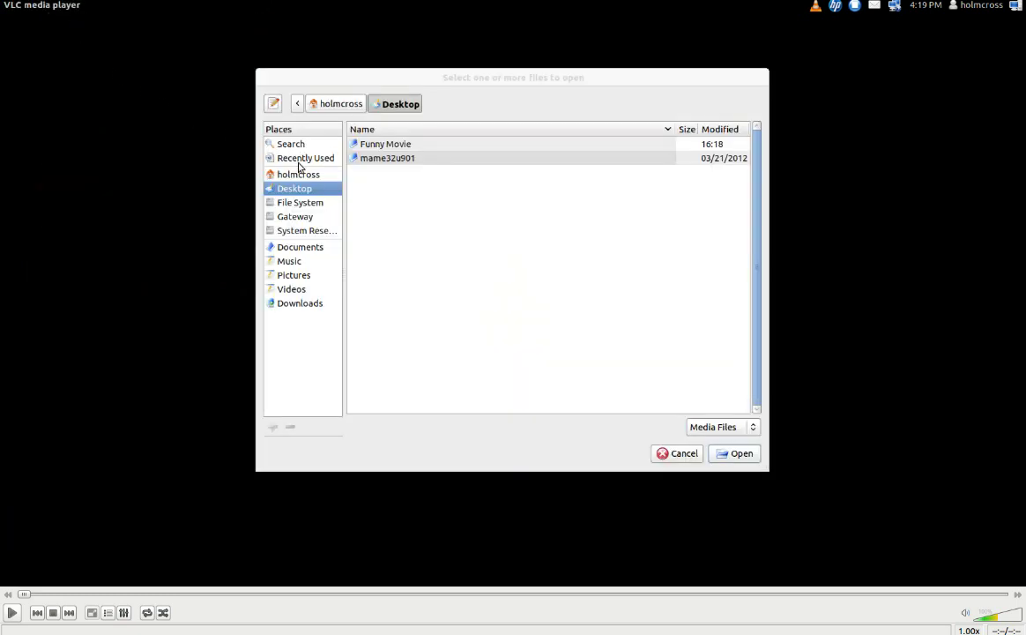
double_click(381, 149)
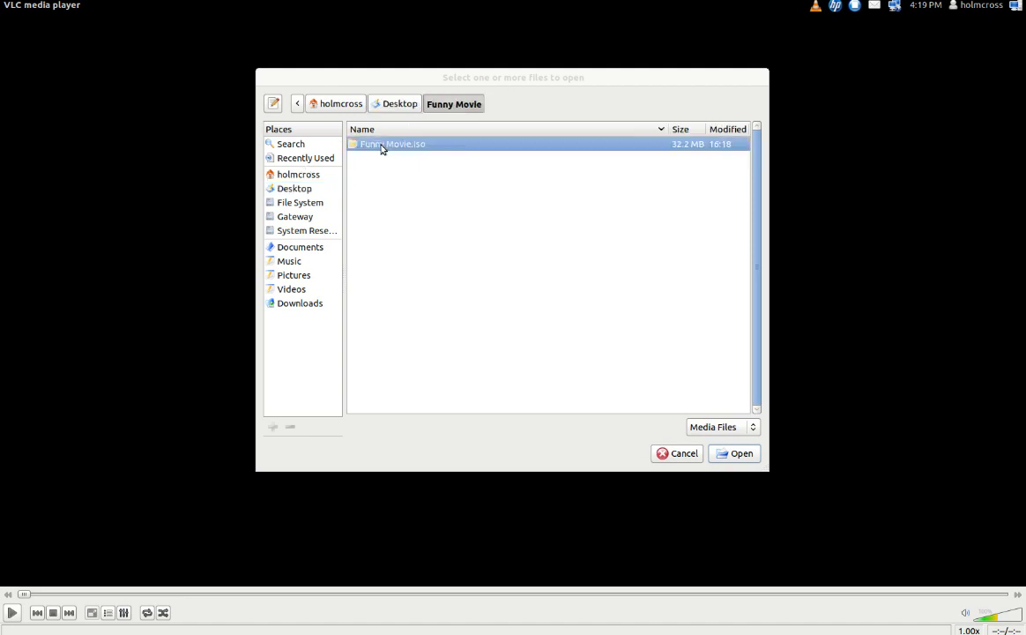
click(739, 456)
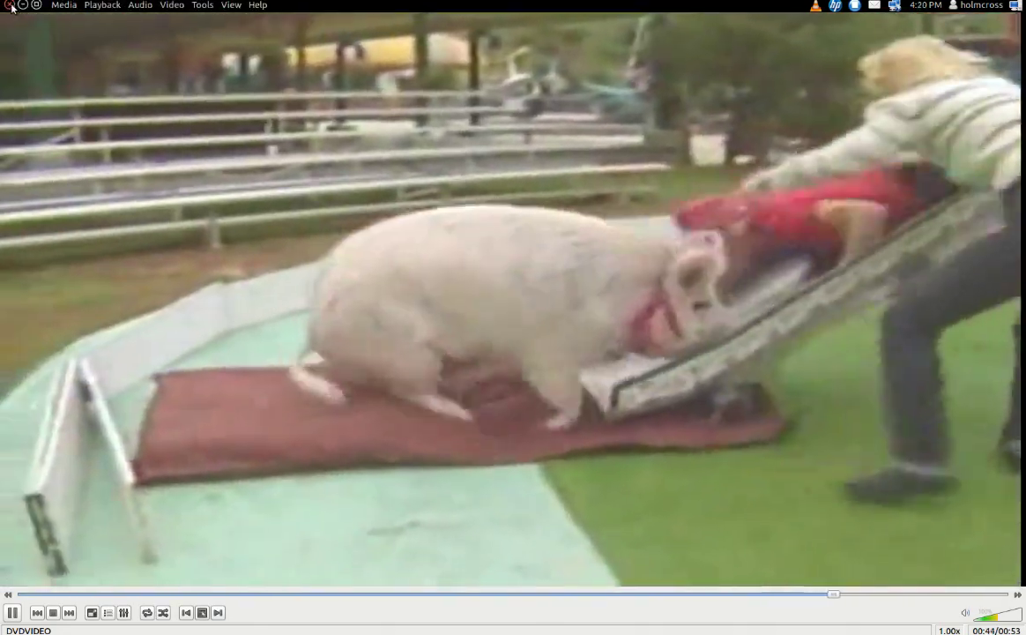
Close the VLC player and the Funny Movie file manager window, leaving the bare desktop
click(9, 6)
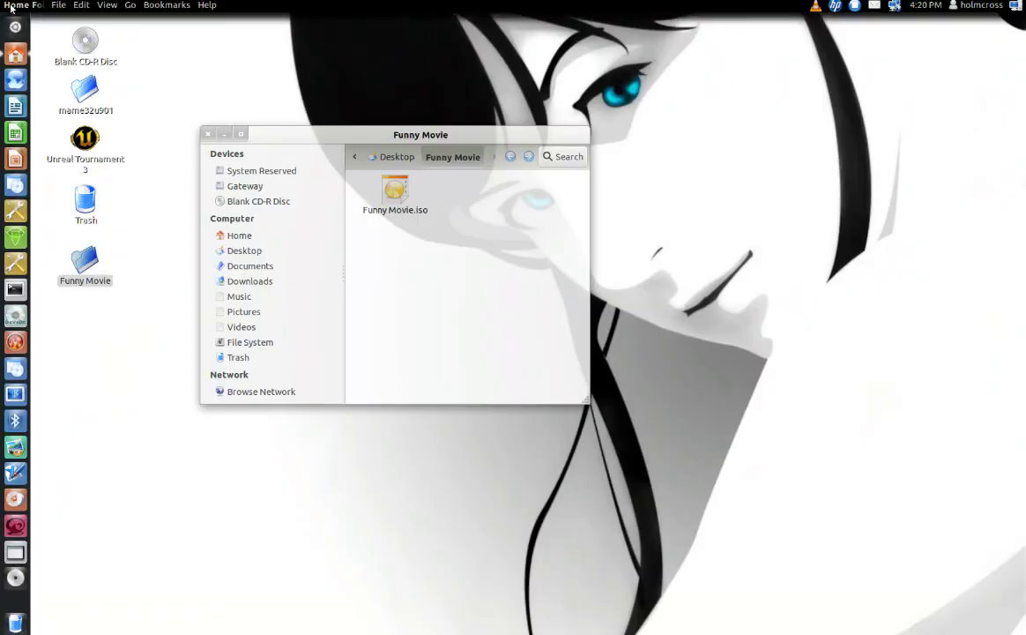
click(206, 135)
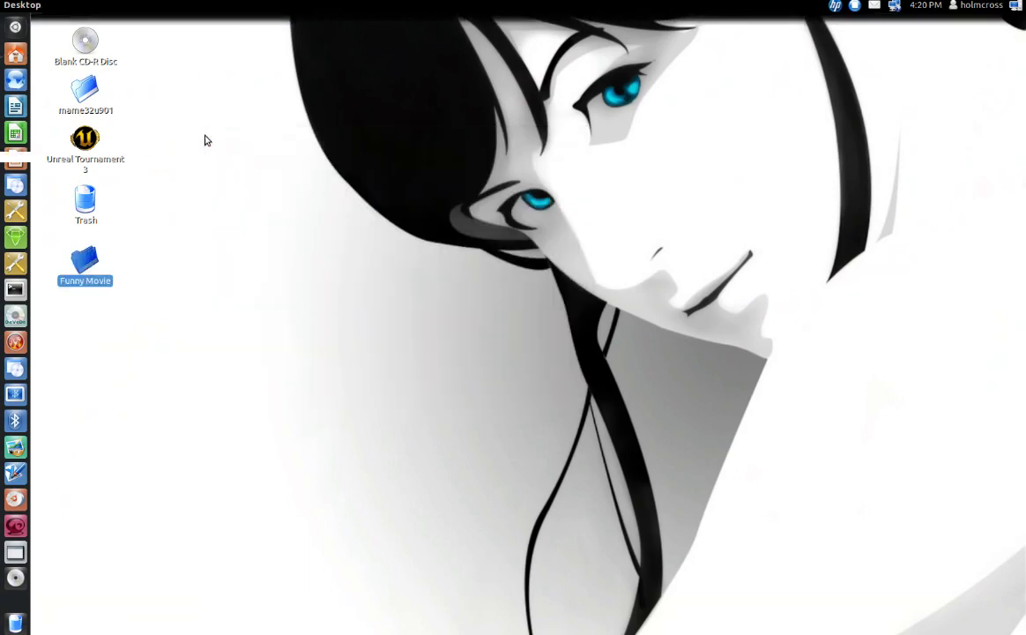
click(854, 6)
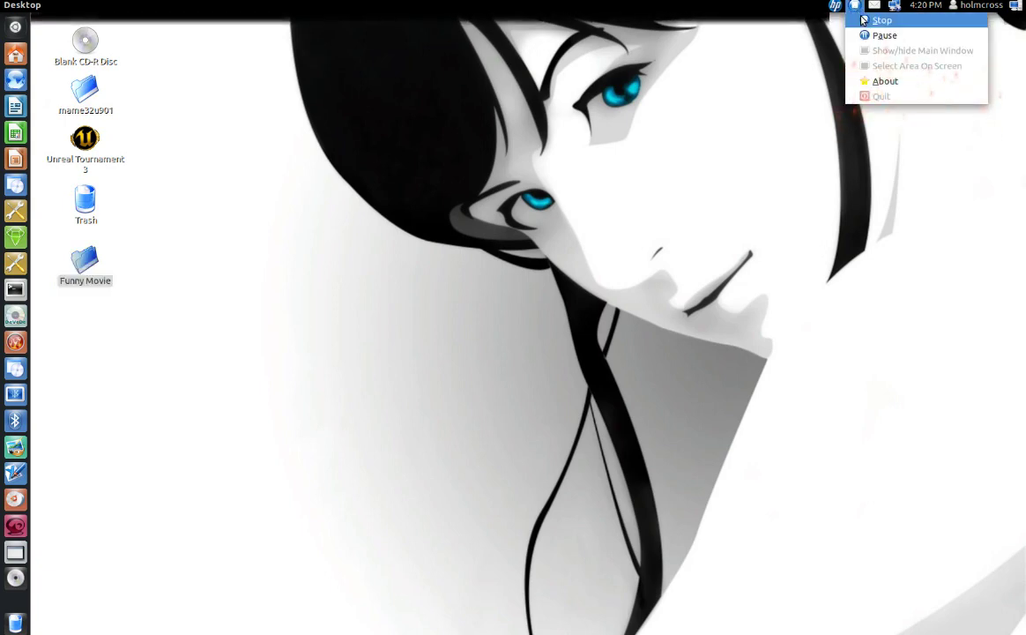